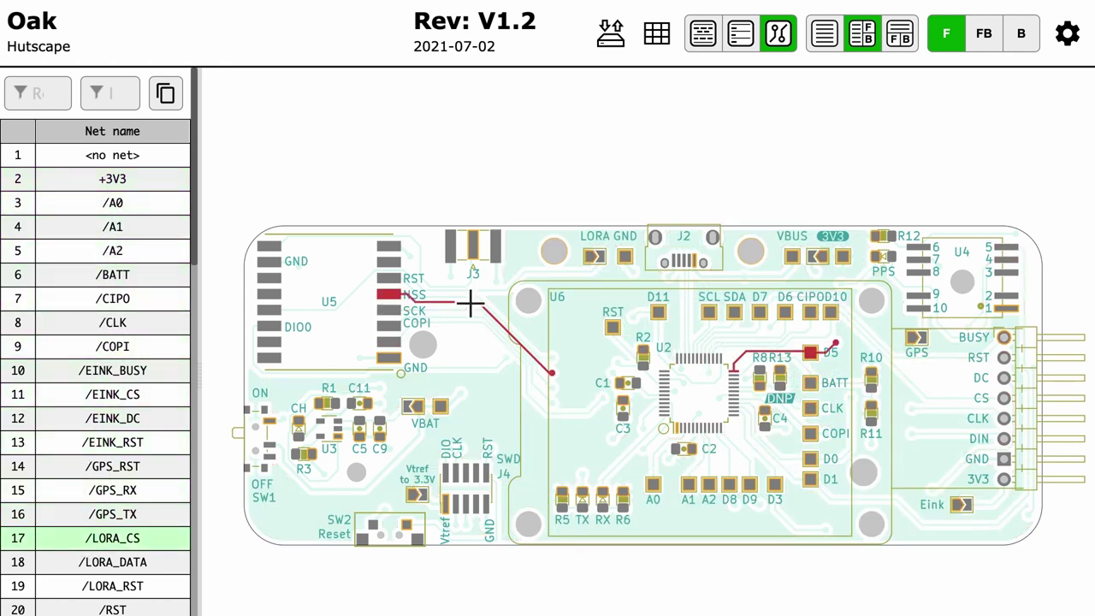
- Select the 'Ball grid array' article title and scroll to the solder-ball photo caption
{"action": "mouse_move", "coordinate": [664, 47]}
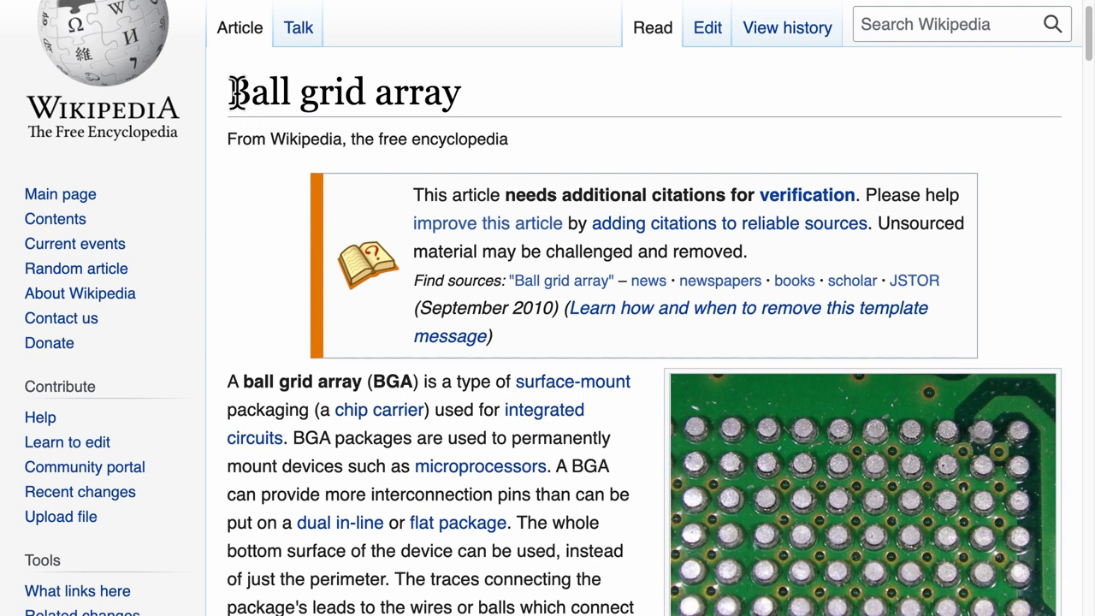
{"action": "left_click_drag", "start_coordinate": [229, 91], "coordinate": [463, 91]}
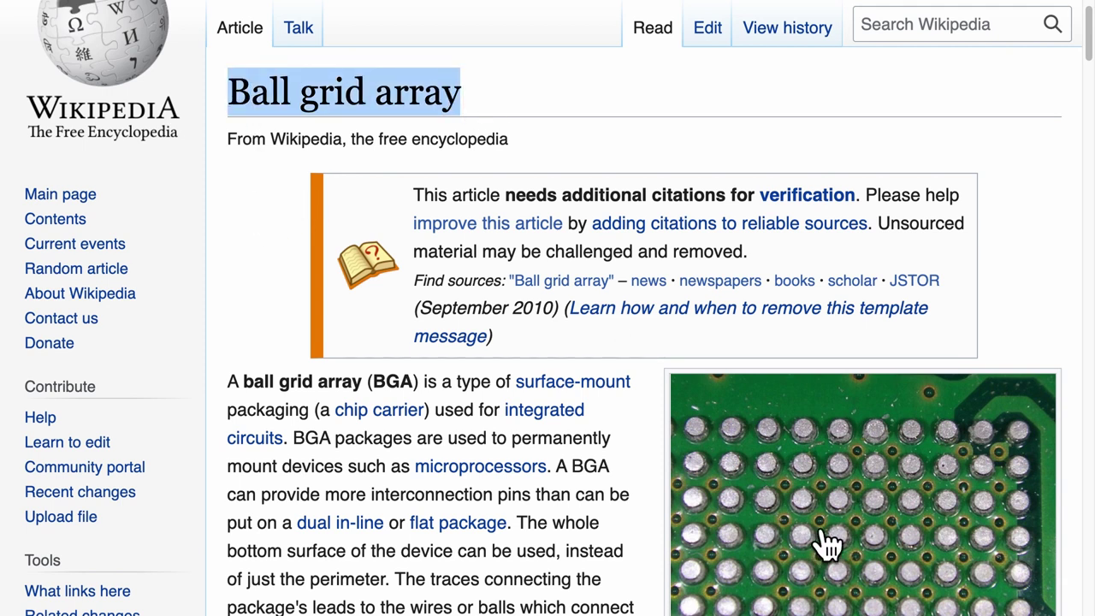
{"action": "scroll", "coordinate": [825, 543], "scroll_direction": "down", "scroll_amount": 2}
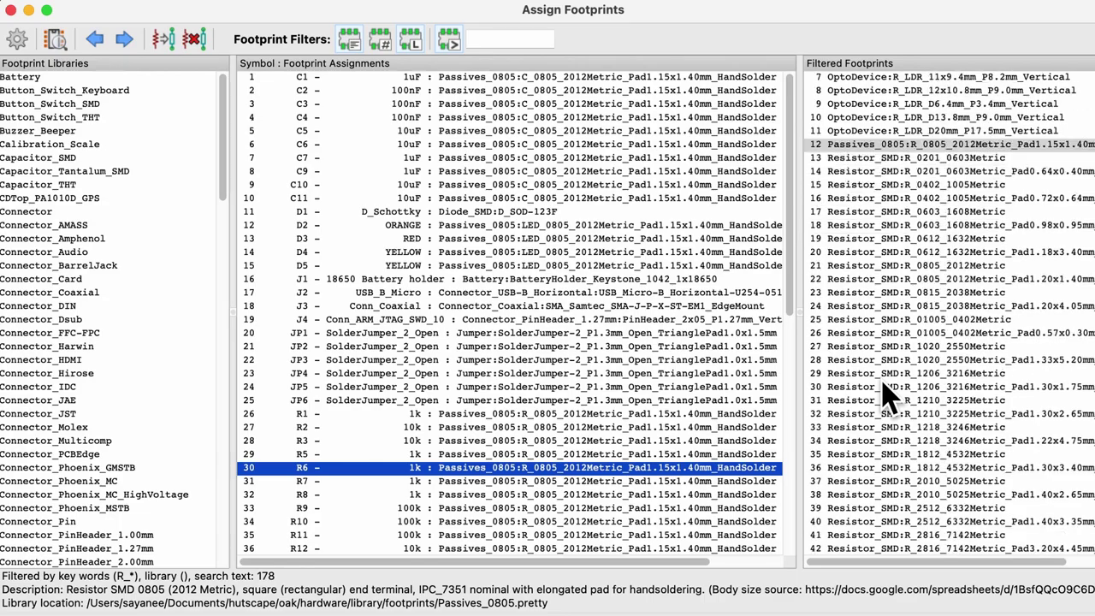
- Pick a resistor footprint in Filtered Footprints and preview its pad layout in the footprint viewer
{"action": "scroll", "coordinate": [884, 391], "scroll_direction": "down", "scroll_amount": 3}
{"action": "left_click", "coordinate": [886, 378]}
{"action": "scroll", "coordinate": [912, 464], "scroll_direction": "down", "scroll_amount": 10}
{"action": "scroll", "coordinate": [912, 465], "scroll_direction": "up", "scroll_amount": 6}
{"action": "left_click", "coordinate": [910, 282]}
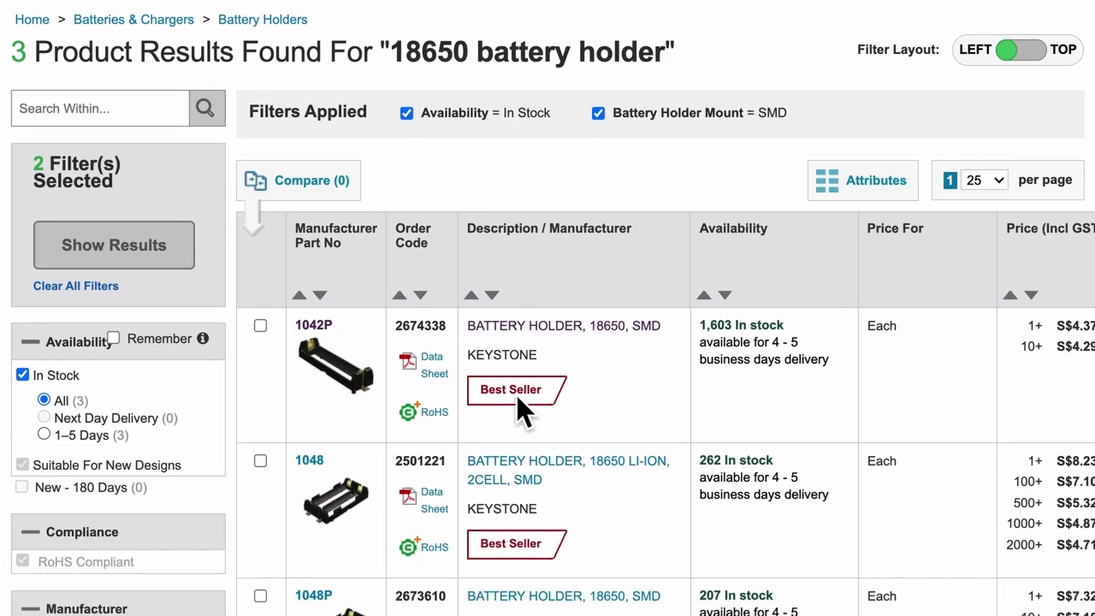
- Filter the battery-holder web results to through-hole, then to SMD mounting
{"action": "scroll", "coordinate": [516, 395], "scroll_direction": "down", "scroll_amount": 5}
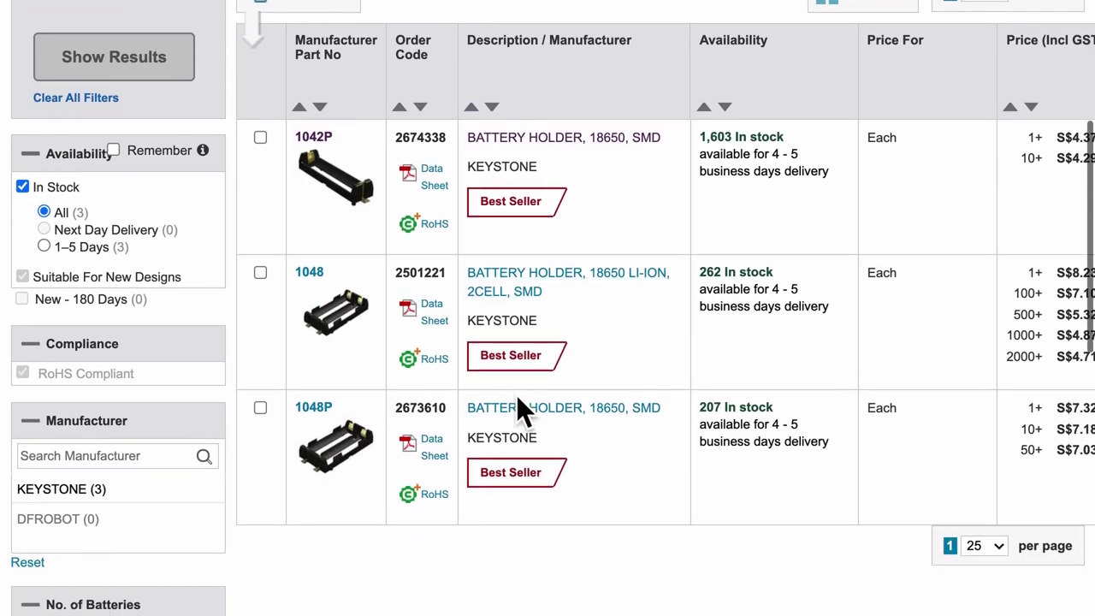
{"action": "mouse_move", "coordinate": [370, 205]}
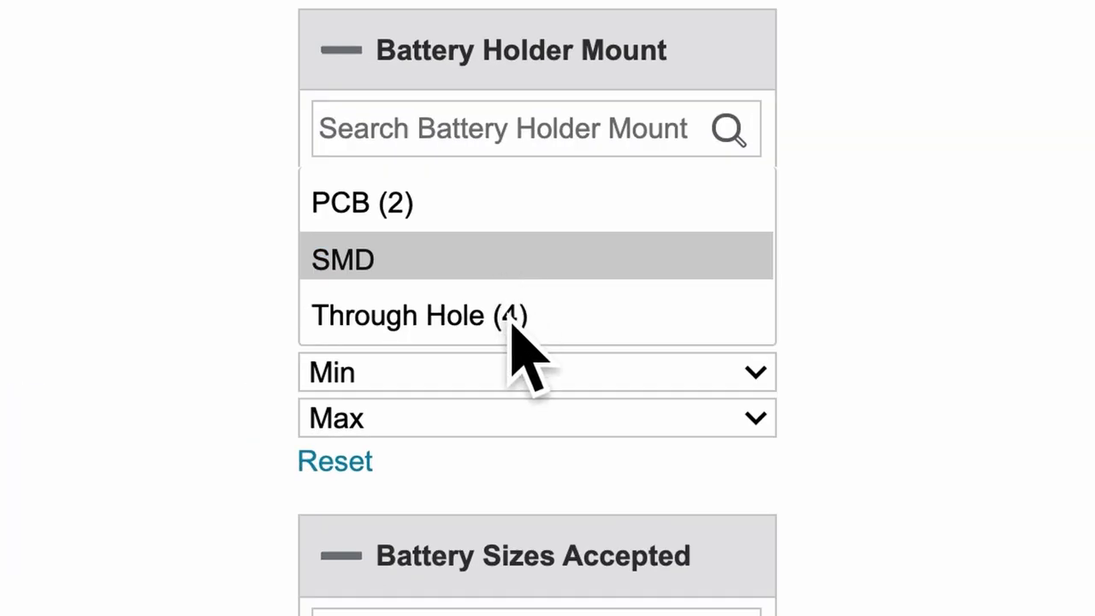
{"action": "left_click", "coordinate": [510, 318]}
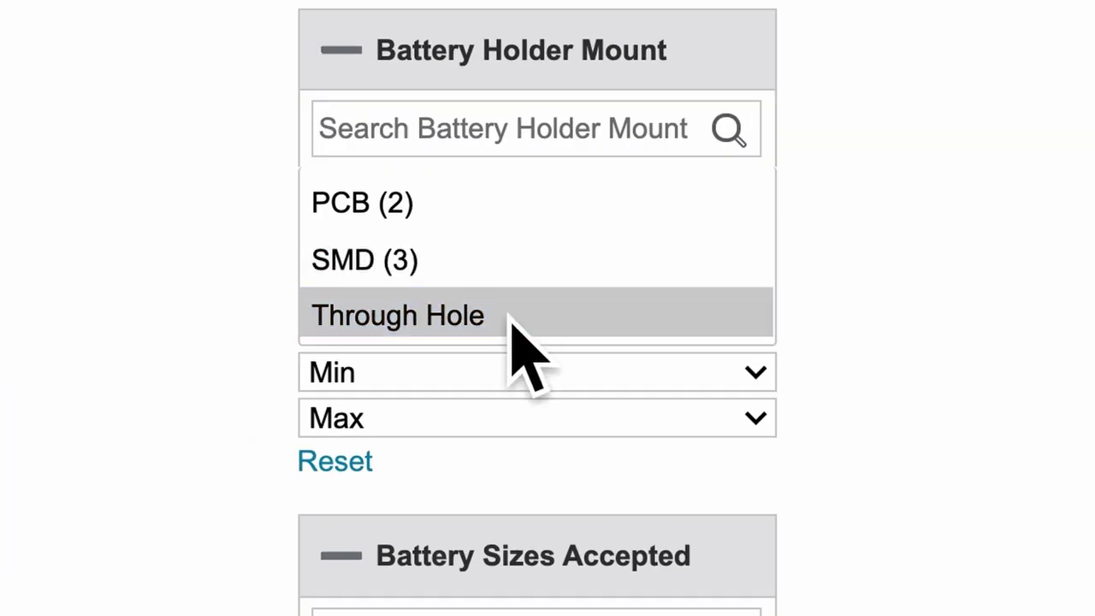
{"action": "left_click", "coordinate": [490, 281]}
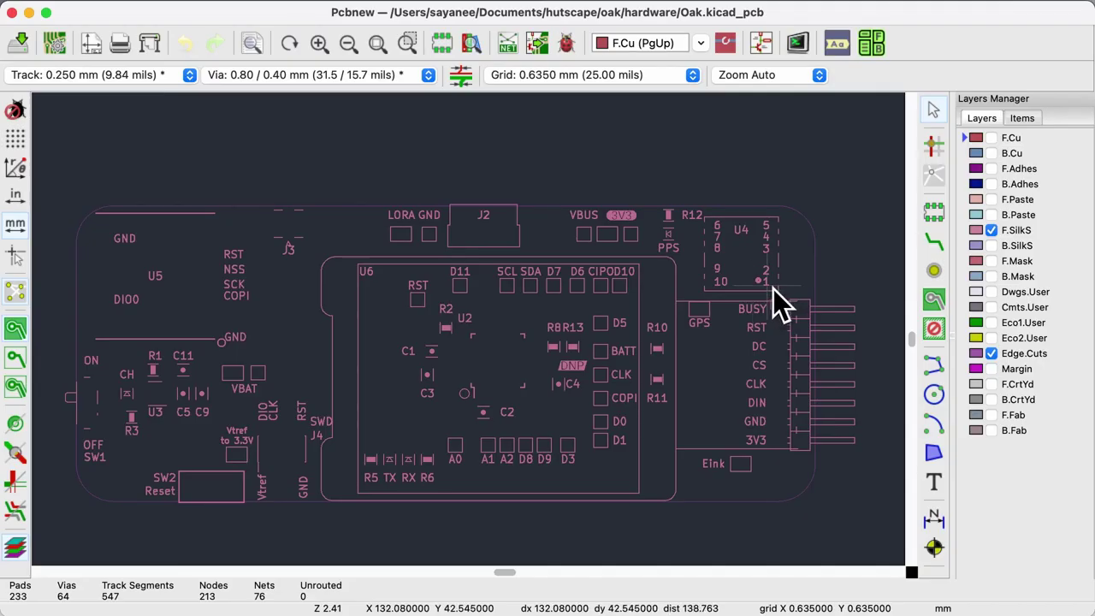
- Fit the board in view and select LEDs D4, D5, then D4 again to inspect their footprints
{"action": "scroll", "coordinate": [773, 288], "scroll_direction": "up", "scroll_amount": 5}
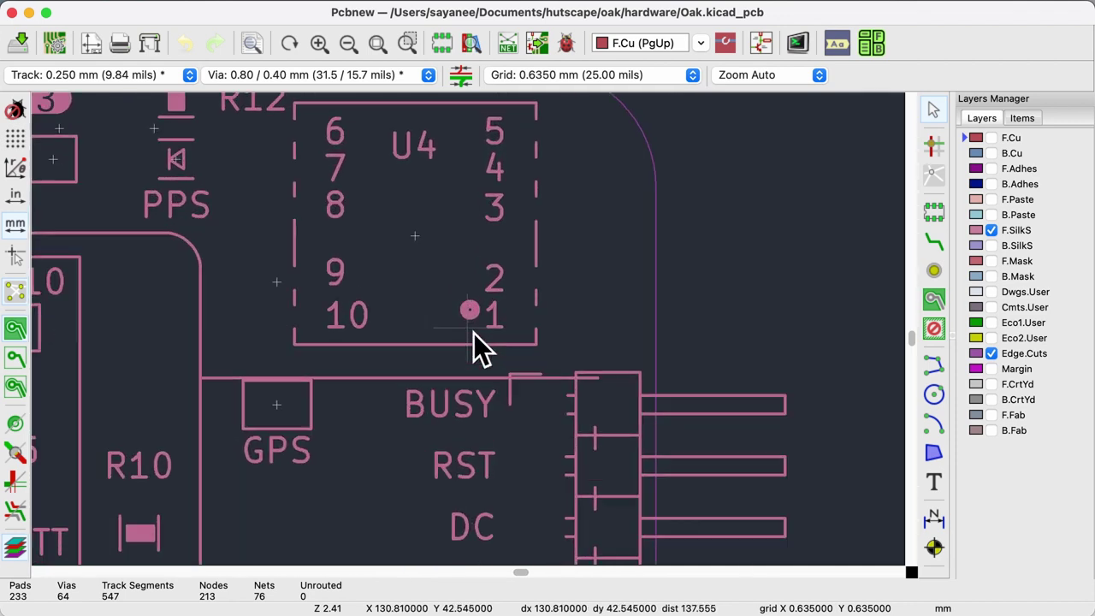
{"action": "scroll", "coordinate": [474, 333], "scroll_direction": "up", "scroll_amount": 3}
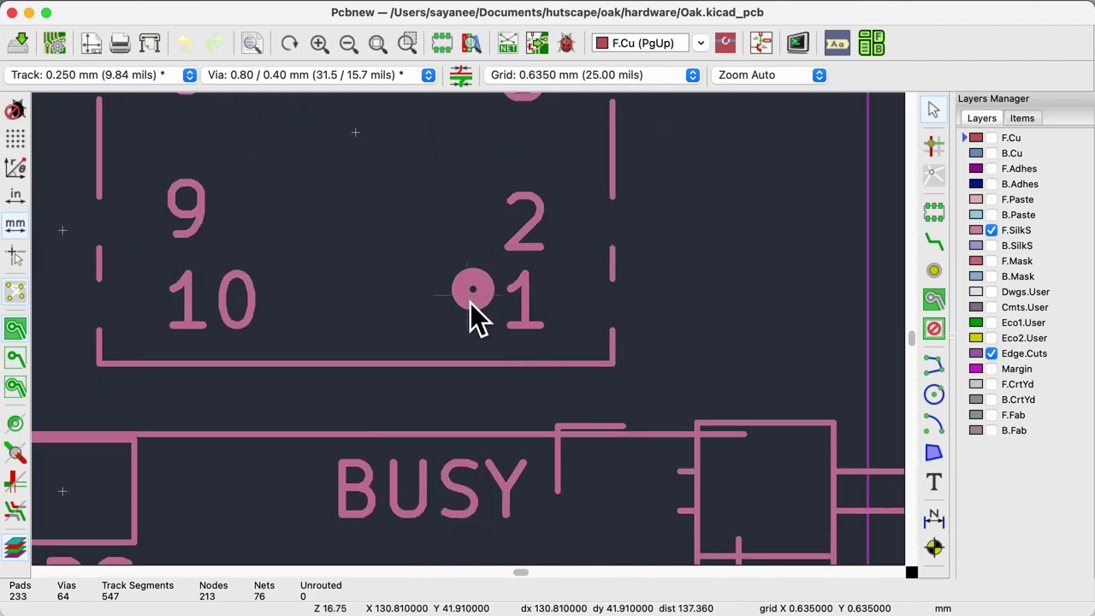
{"action": "left_click", "coordinate": [377, 43]}
{"action": "scroll", "coordinate": [464, 277], "scroll_direction": "up", "scroll_amount": 6}
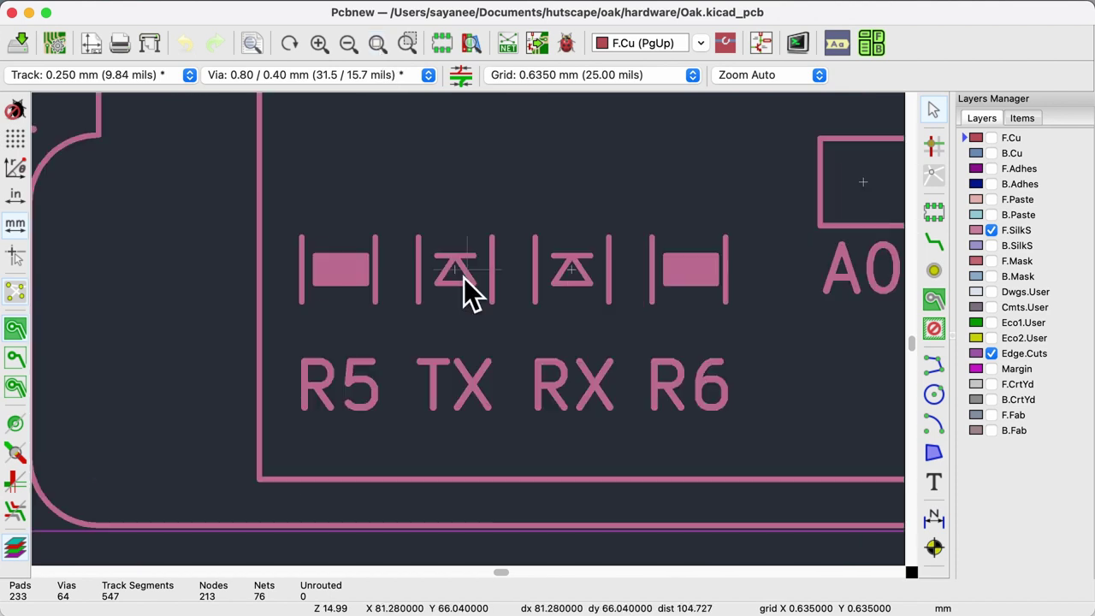
{"action": "left_click", "coordinate": [463, 278]}
{"action": "left_click", "coordinate": [588, 301]}
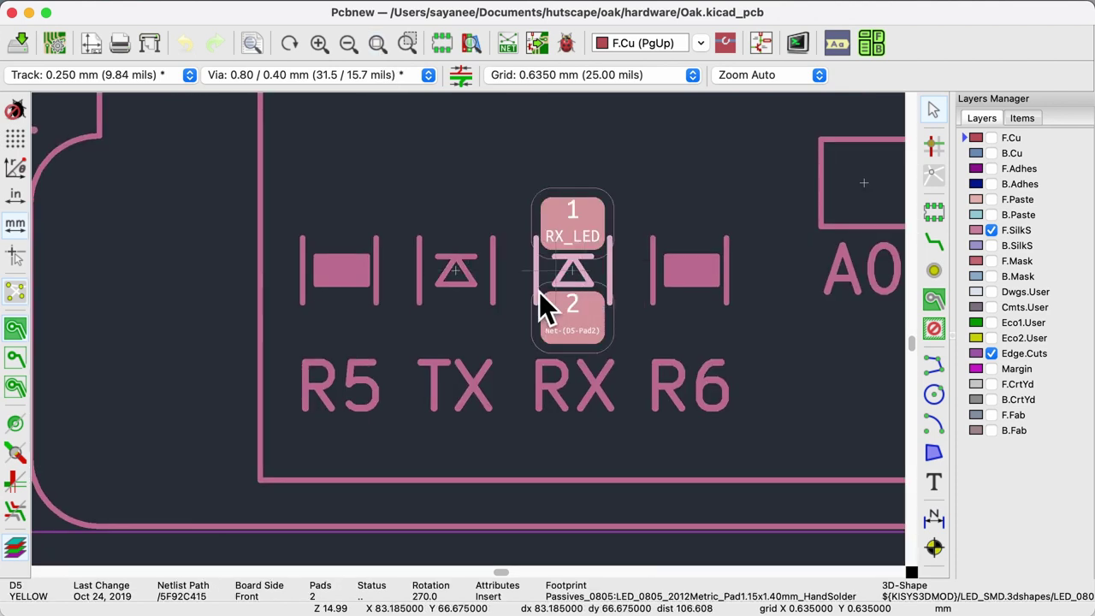
{"action": "left_click", "coordinate": [479, 296]}
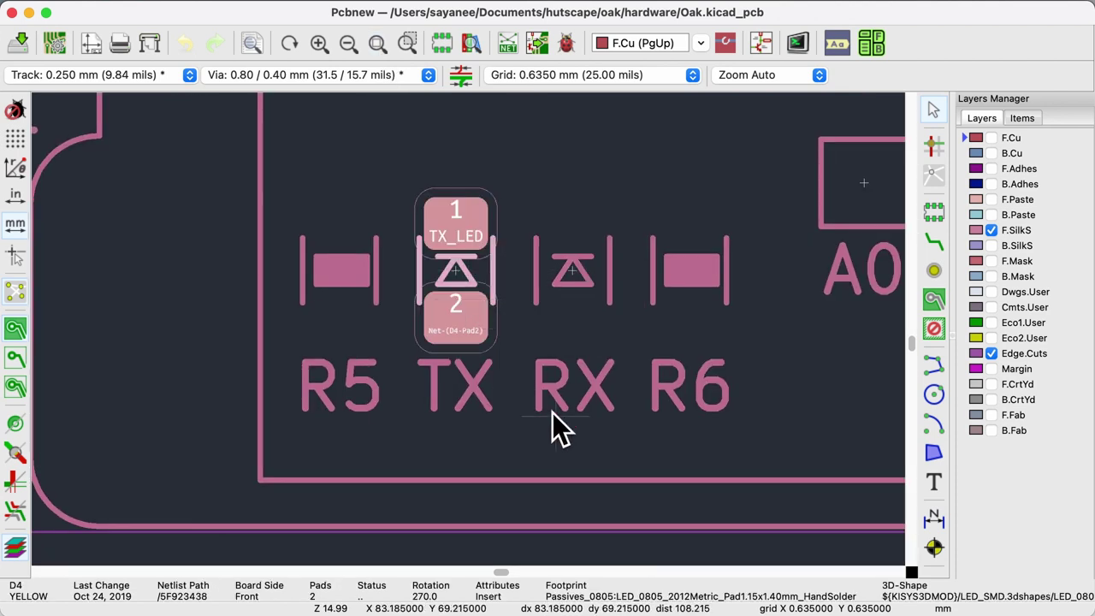
- Show the front paste, mask and fab layers and position the whole board in view
{"action": "key", "text": "Home"}
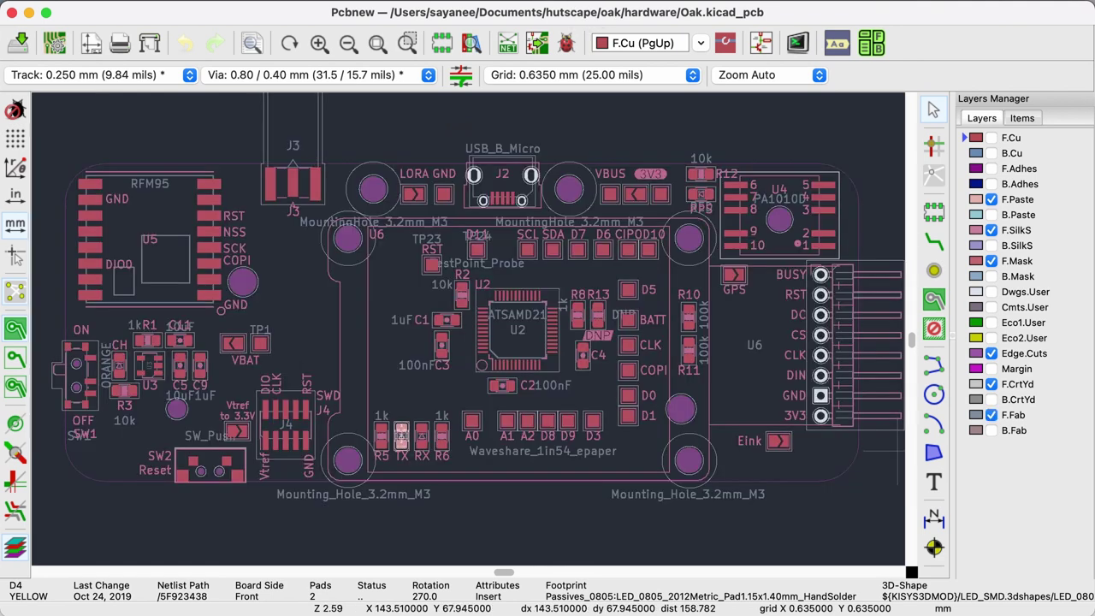
{"action": "middle_click_drag", "start_coordinate": [419, 284], "coordinate": [474, 333]}
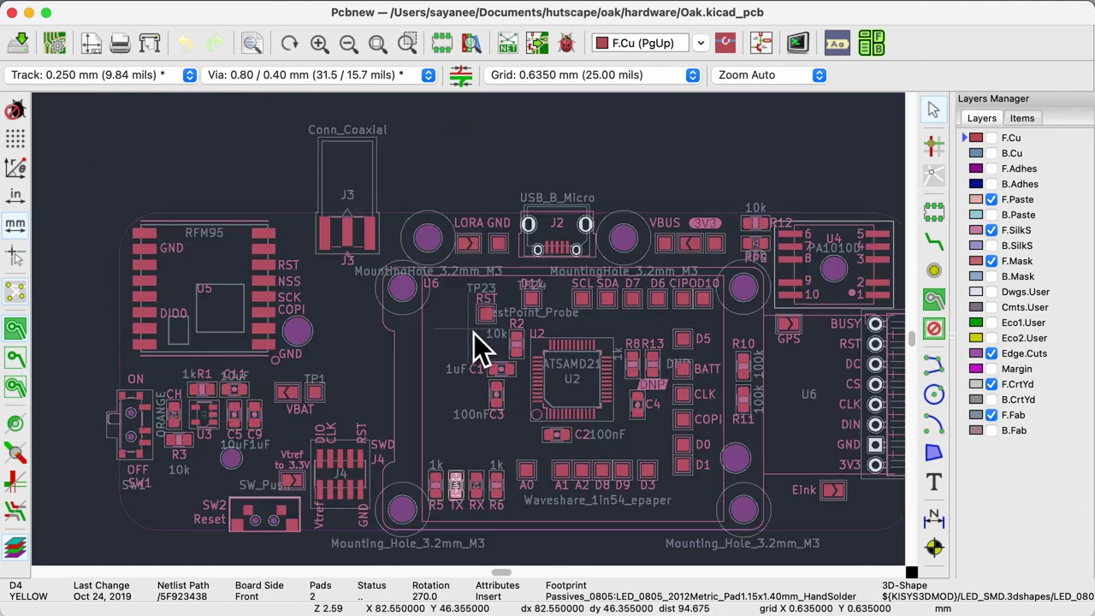
{"action": "scroll", "coordinate": [478, 340], "scroll_direction": "down", "scroll_amount": 3}
{"action": "scroll", "coordinate": [479, 340], "scroll_direction": "right", "scroll_amount": 4}
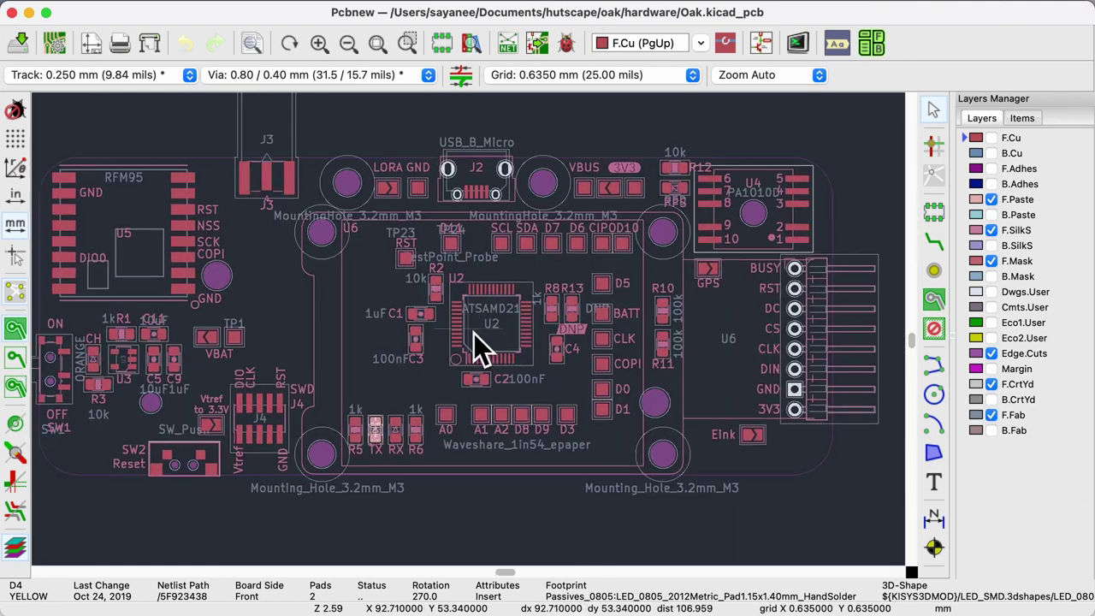
- Use the Layers Manager visibility menu to show the back-side layers instead of the front
{"action": "scroll", "coordinate": [474, 332], "scroll_direction": "up", "scroll_amount": 2}
{"action": "scroll", "coordinate": [473, 333], "scroll_direction": "down", "scroll_amount": 2}
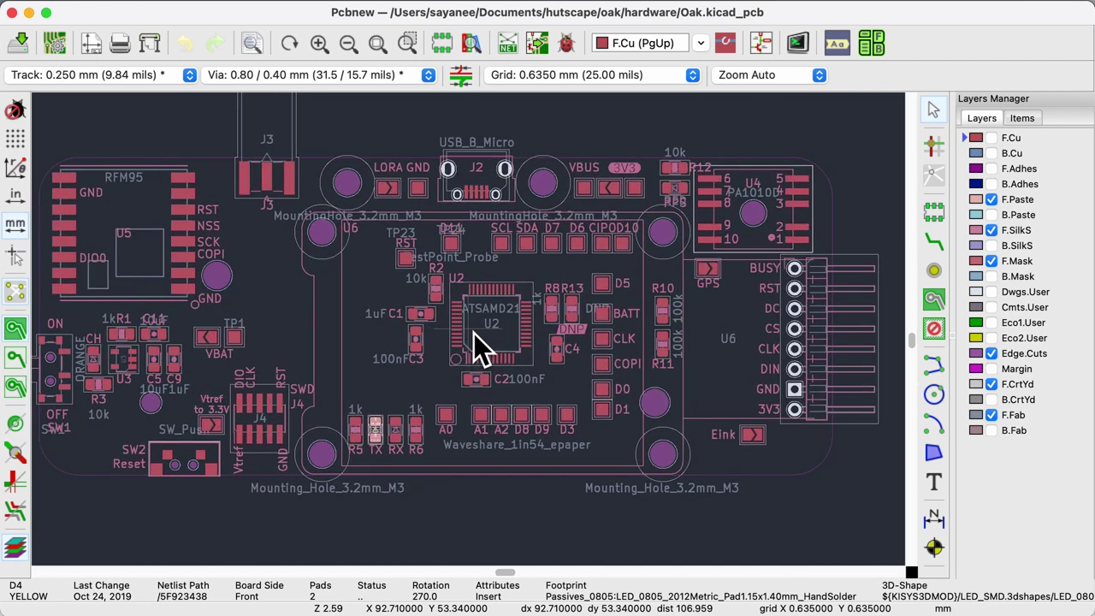
{"action": "right_click", "coordinate": [984, 475]}
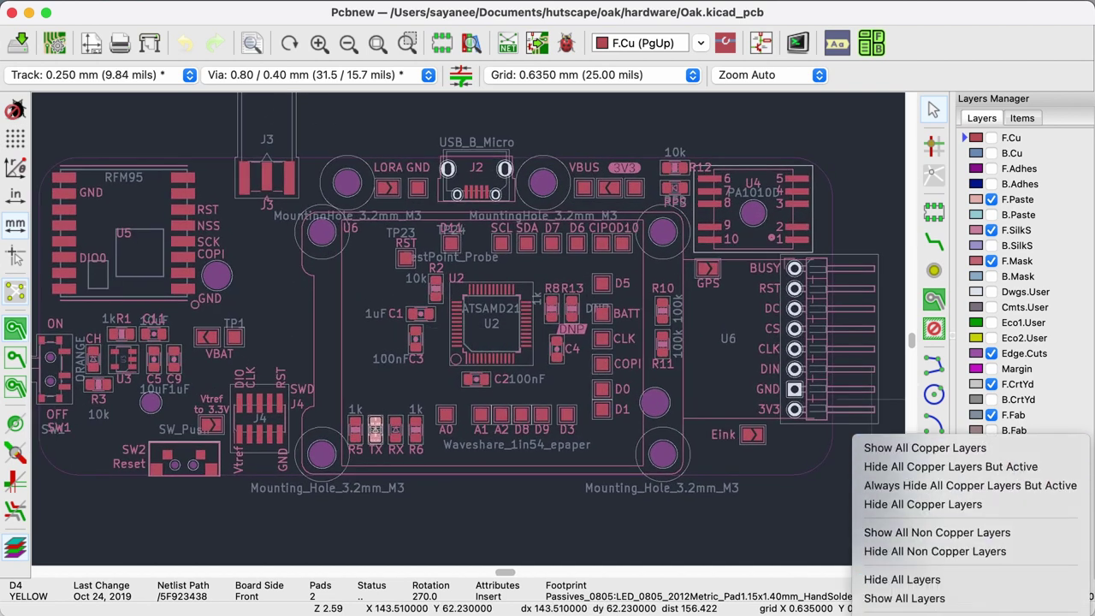
{"action": "left_click", "coordinate": [924, 598]}
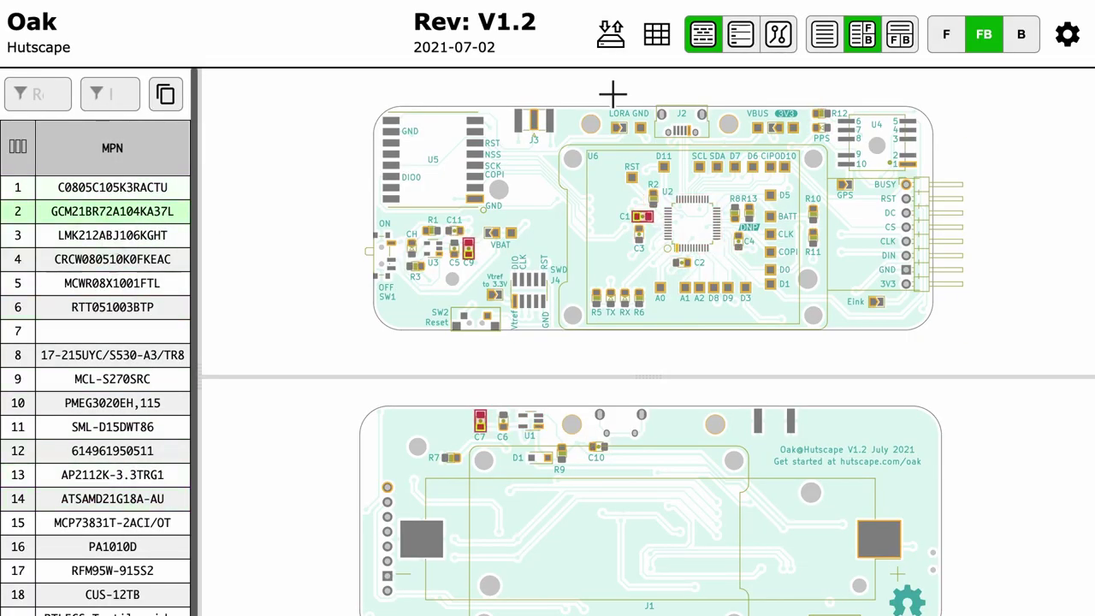
{"action": "mouse_move", "coordinate": [667, 34]}
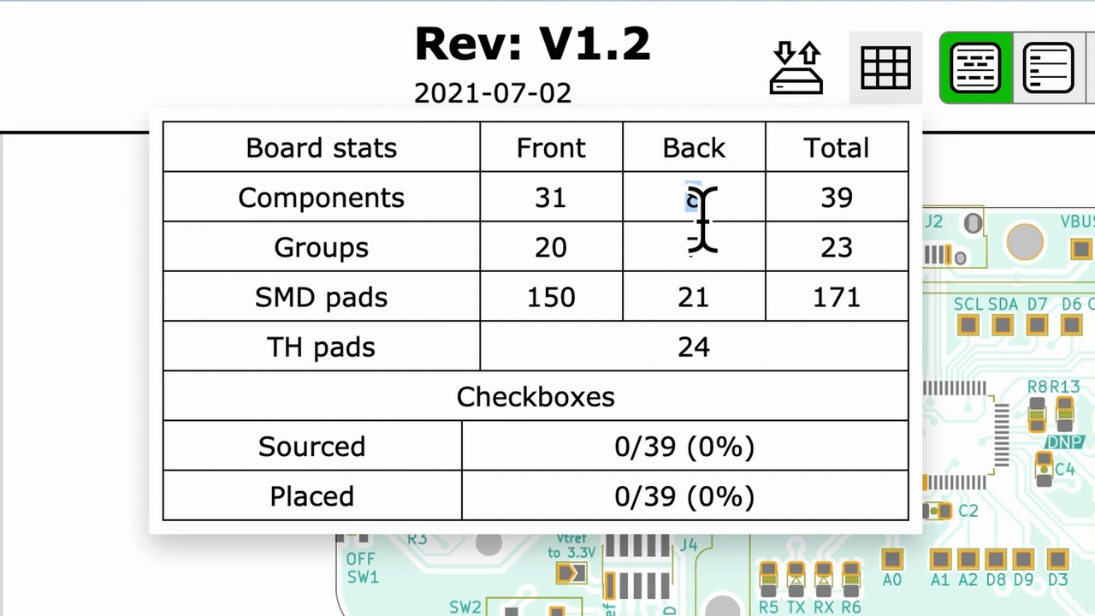
{"action": "double_click", "coordinate": [558, 101]}
{"action": "double_click", "coordinate": [487, 103]}
{"action": "left_click", "coordinate": [697, 214]}
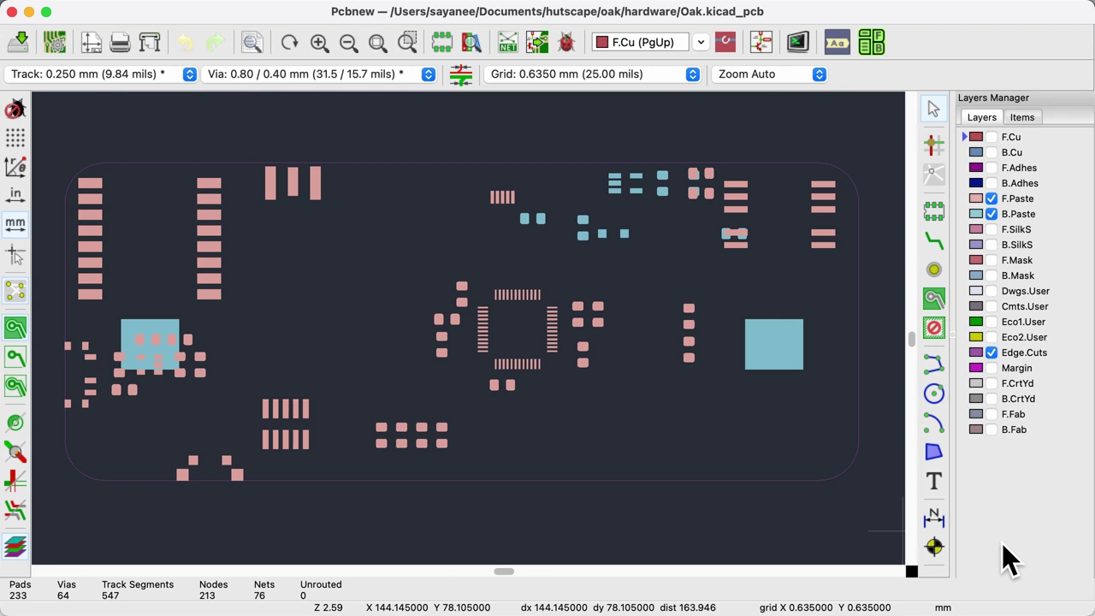
- Toggle F.Paste and B.Paste to view each paste layer alone, ending with both enabled
{"action": "left_click", "coordinate": [997, 215]}
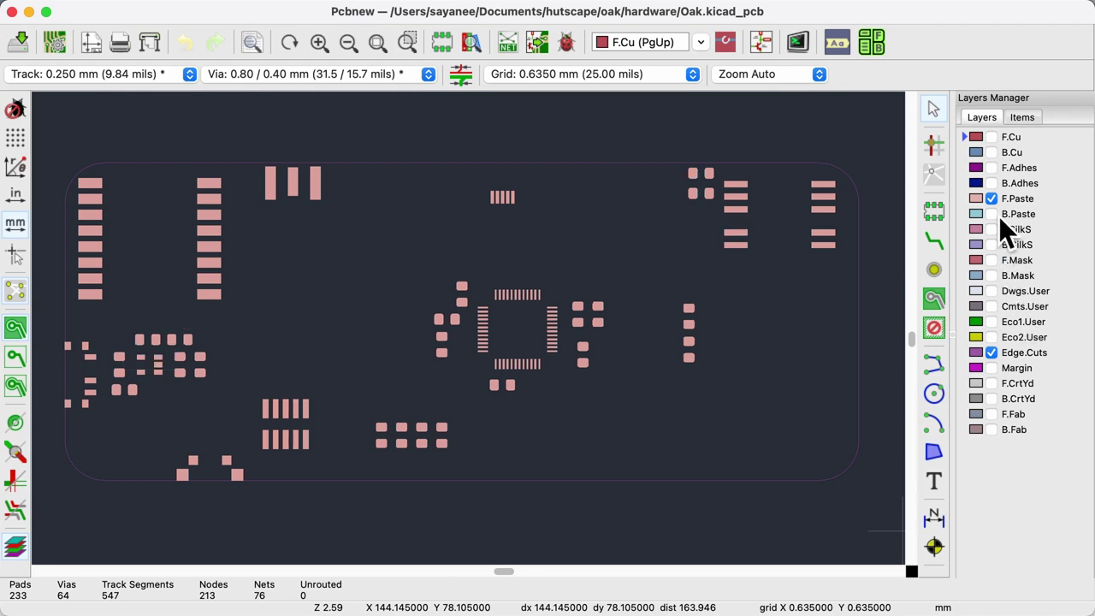
{"action": "left_click", "coordinate": [996, 200]}
{"action": "left_click", "coordinate": [996, 202]}
{"action": "left_click", "coordinate": [997, 202]}
{"action": "left_click", "coordinate": [997, 202]}
{"action": "left_click", "coordinate": [997, 215]}
{"action": "left_click", "coordinate": [996, 203]}
{"action": "left_click", "coordinate": [997, 216]}
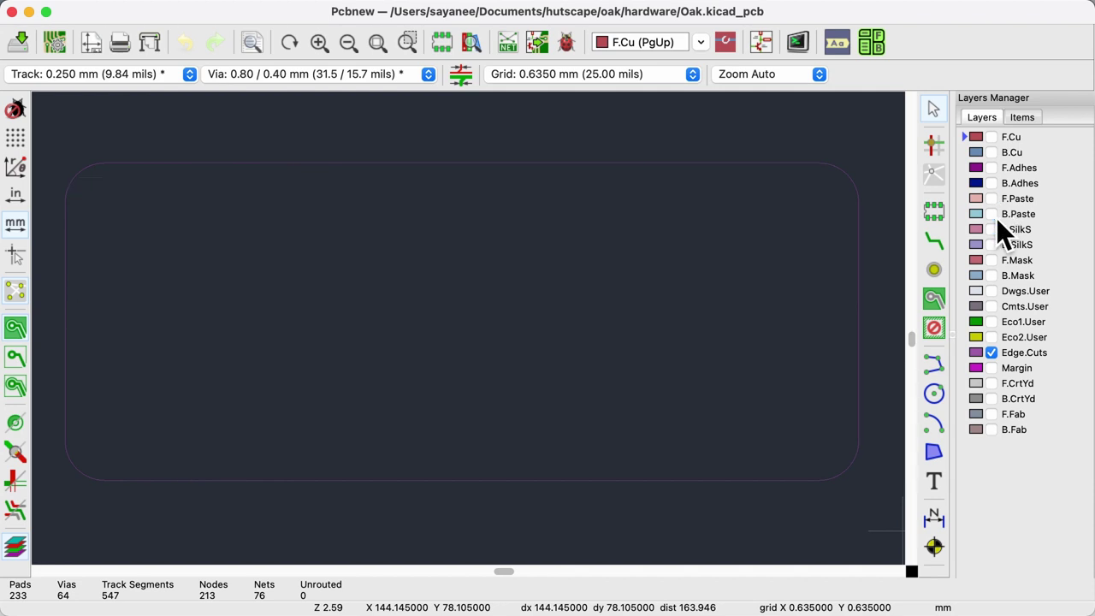
{"action": "left_click", "coordinate": [997, 216]}
{"action": "left_click", "coordinate": [996, 215]}
{"action": "left_click", "coordinate": [995, 216]}
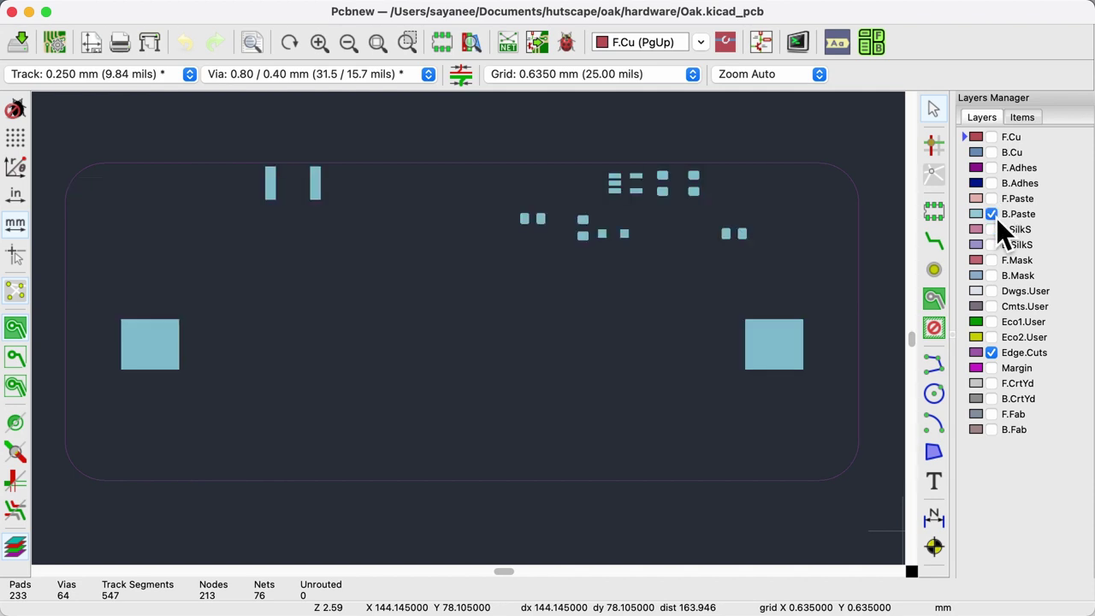
{"action": "left_click", "coordinate": [995, 203]}
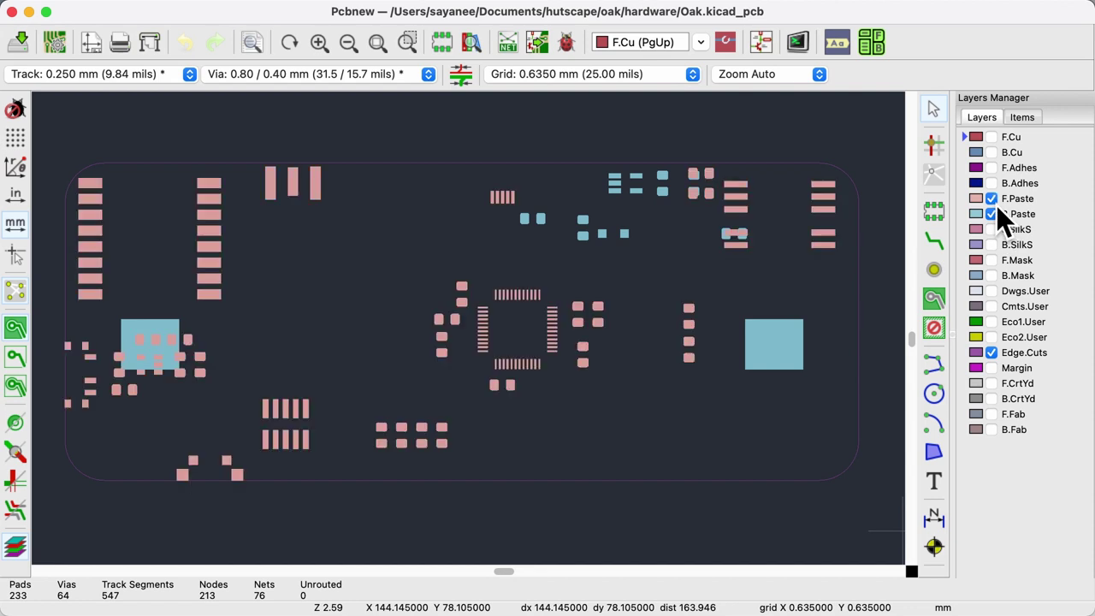
- Hide B.Paste, enable F.SilkS, F.CrtYd and F.Fab, and select connector J3
{"action": "left_click", "coordinate": [991, 214]}
{"action": "left_click", "coordinate": [991, 229]}
{"action": "scroll", "coordinate": [522, 430], "scroll_direction": "up", "scroll_amount": 5}
{"action": "left_click", "coordinate": [522, 429]}
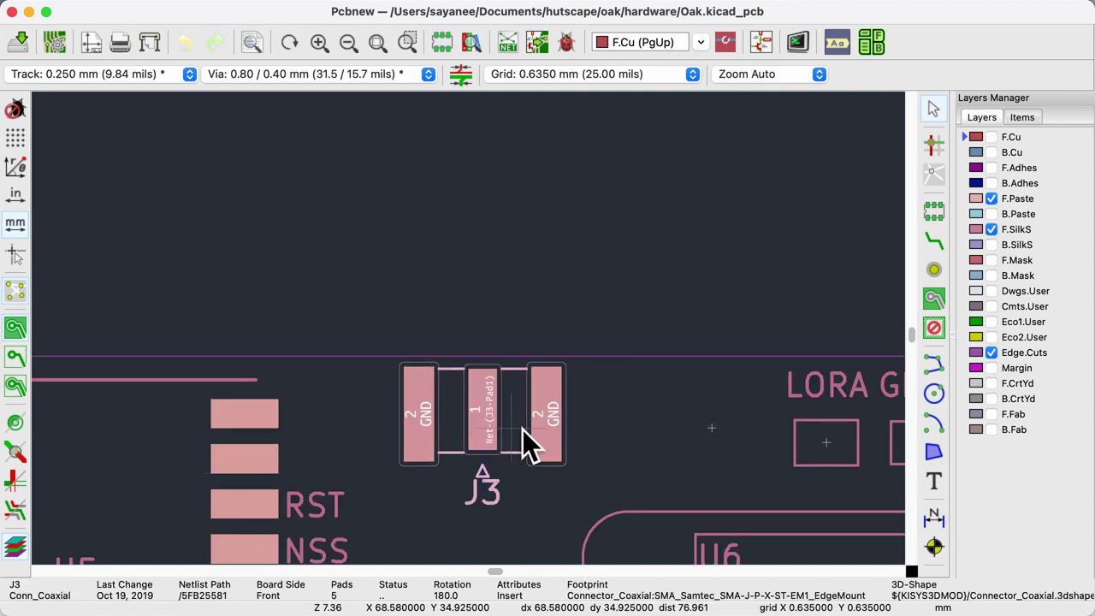
{"action": "left_click", "coordinate": [995, 385]}
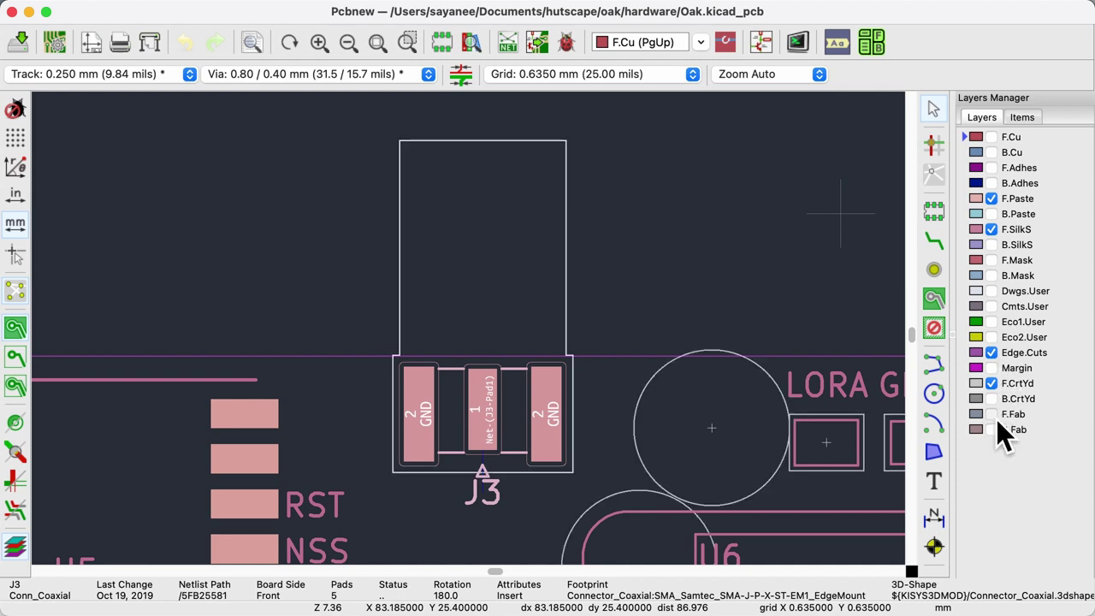
{"action": "left_click", "coordinate": [992, 415]}
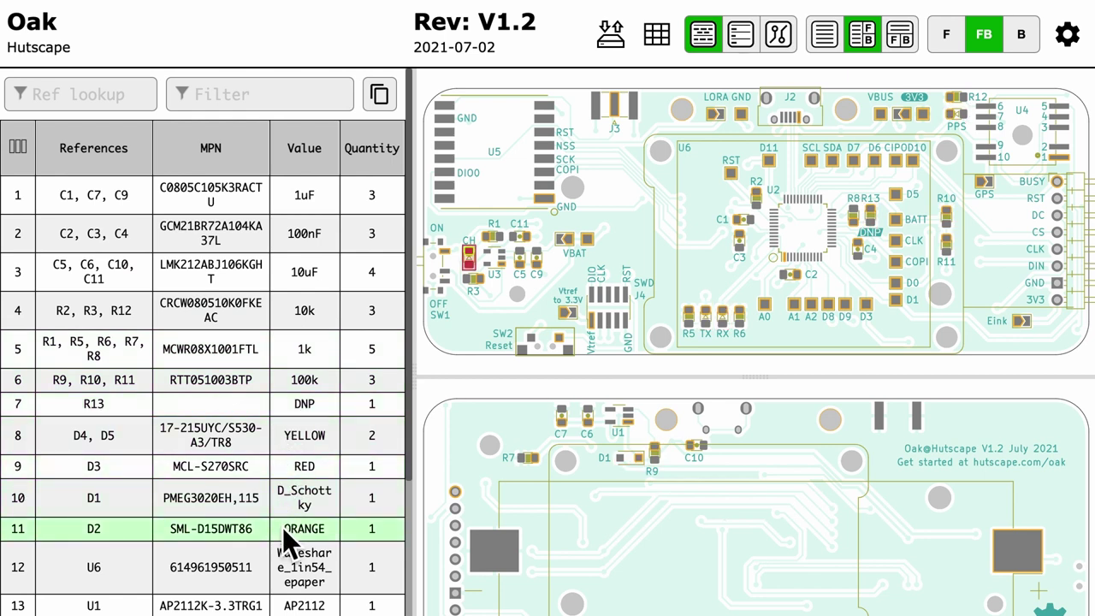
- Display the Board stats table: 39 components, 171 SMD pads, 24 TH pads
{"action": "mouse_move", "coordinate": [673, 48]}
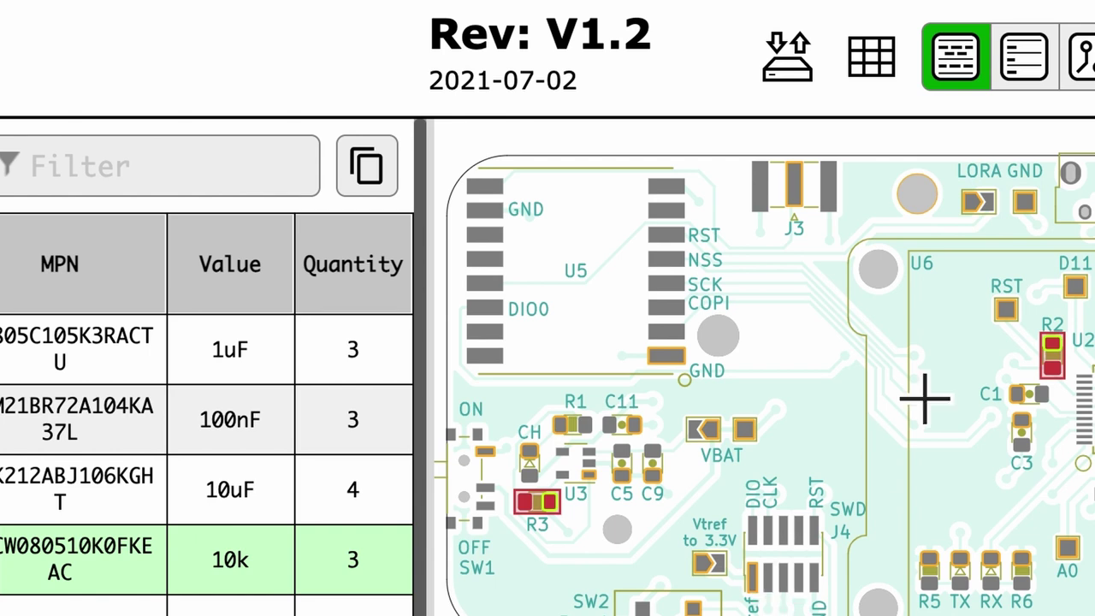
{"action": "mouse_move", "coordinate": [886, 55]}
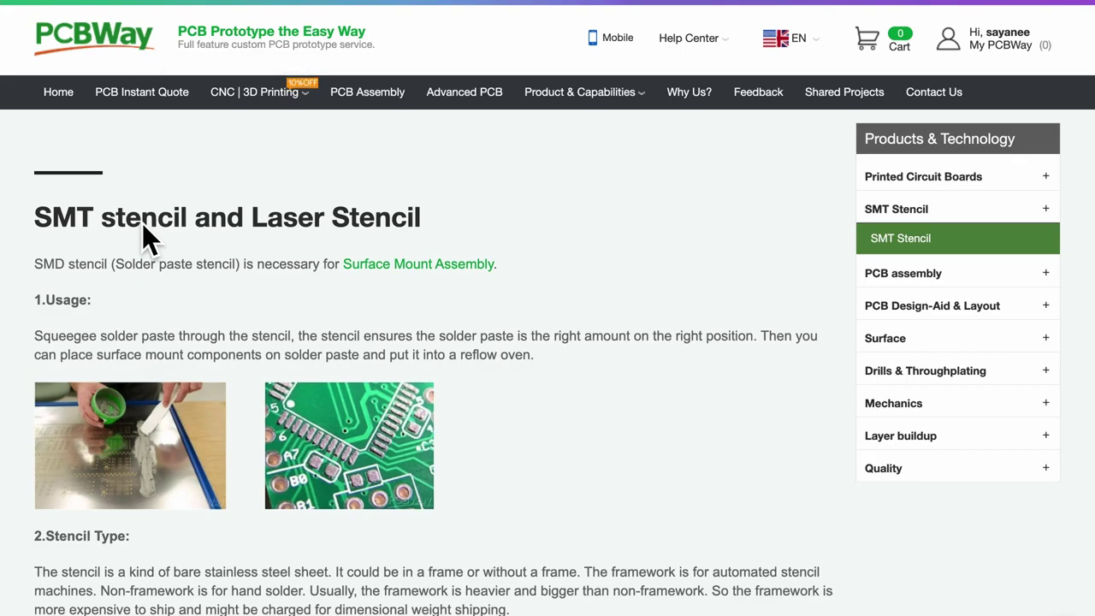
- Highlight the SMT stencil and Laser Stencil heading, then scroll to the stencil capabilities table
{"action": "triple_click", "coordinate": [142, 223]}
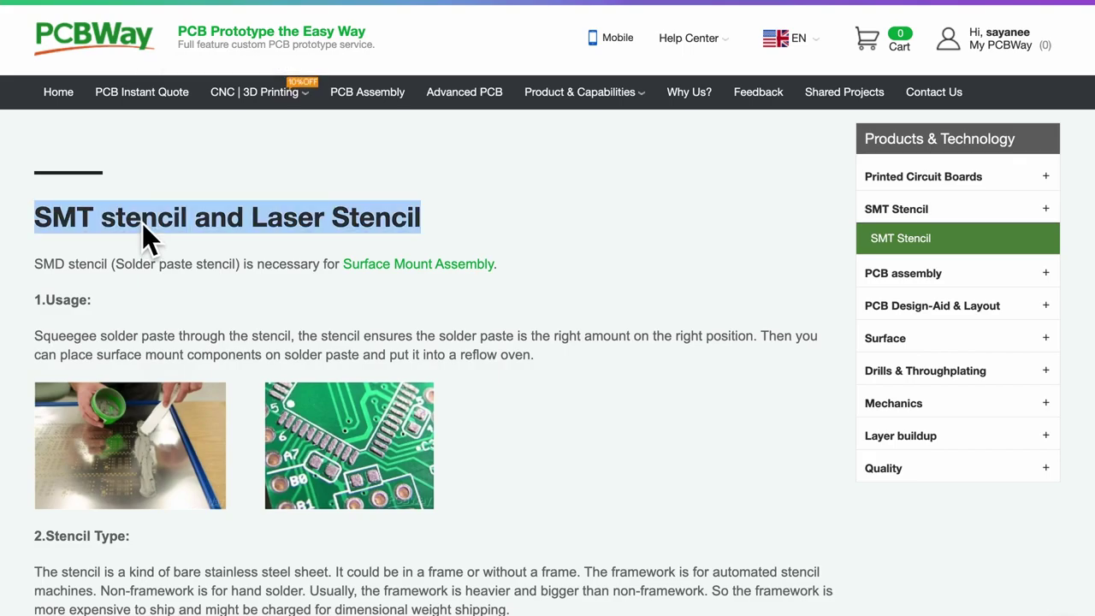
{"action": "left_click", "coordinate": [469, 323]}
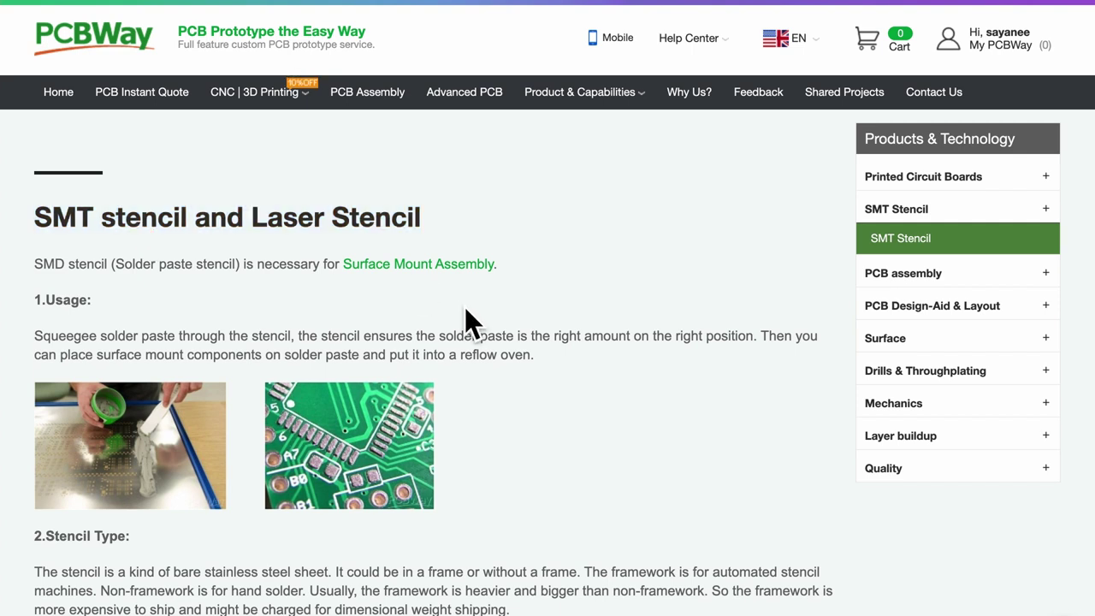
{"action": "scroll", "coordinate": [466, 312], "scroll_direction": "down", "scroll_amount": 5}
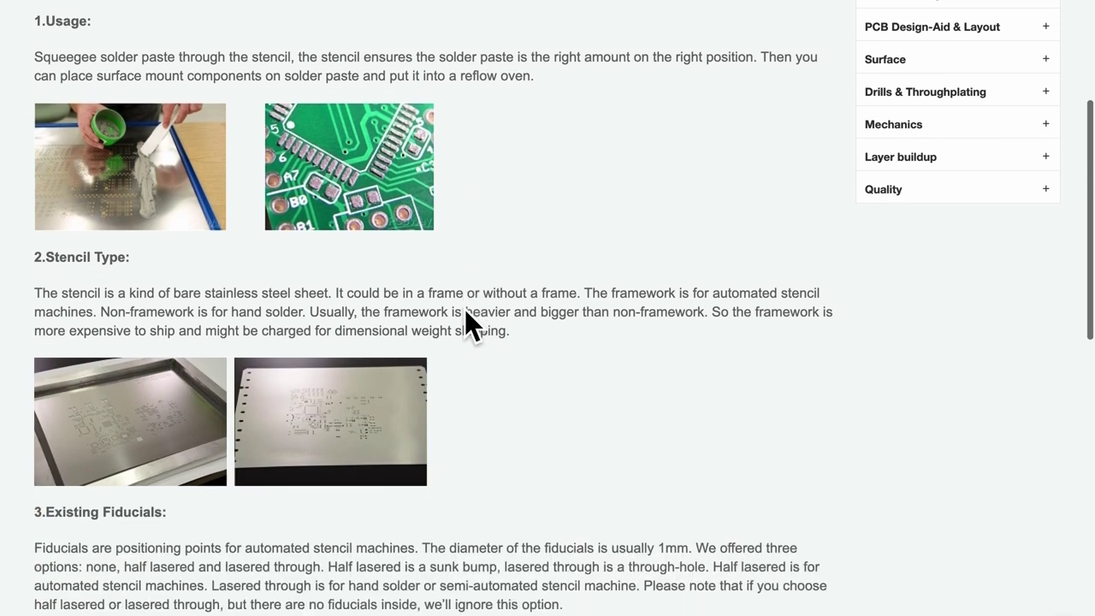
{"action": "scroll", "coordinate": [468, 323], "scroll_direction": "down", "scroll_amount": 3}
{"action": "scroll", "coordinate": [466, 310], "scroll_direction": "down", "scroll_amount": 1}
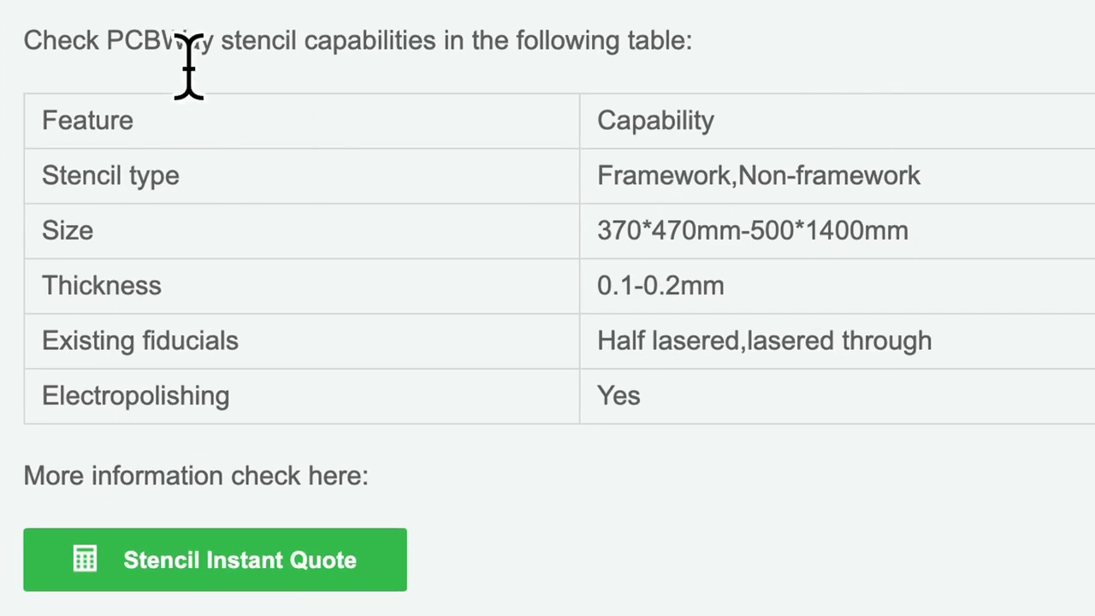
{"action": "triple_click", "coordinate": [189, 66]}
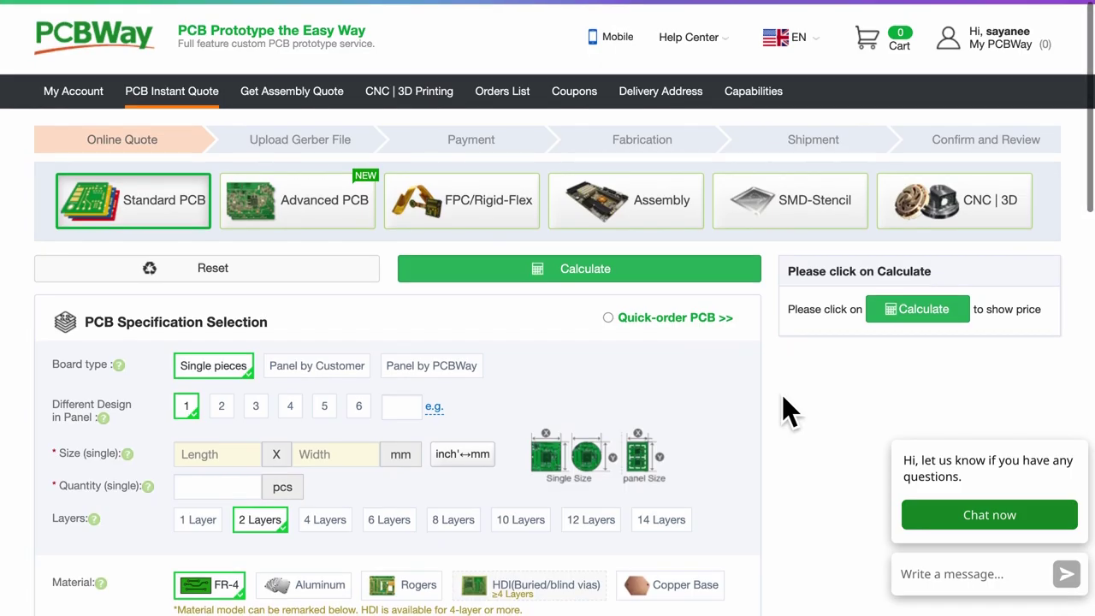
- Scroll to the SMD-Stencil options and choose a non-framework stencil
{"action": "scroll", "coordinate": [782, 396], "scroll_direction": "down", "scroll_amount": 3}
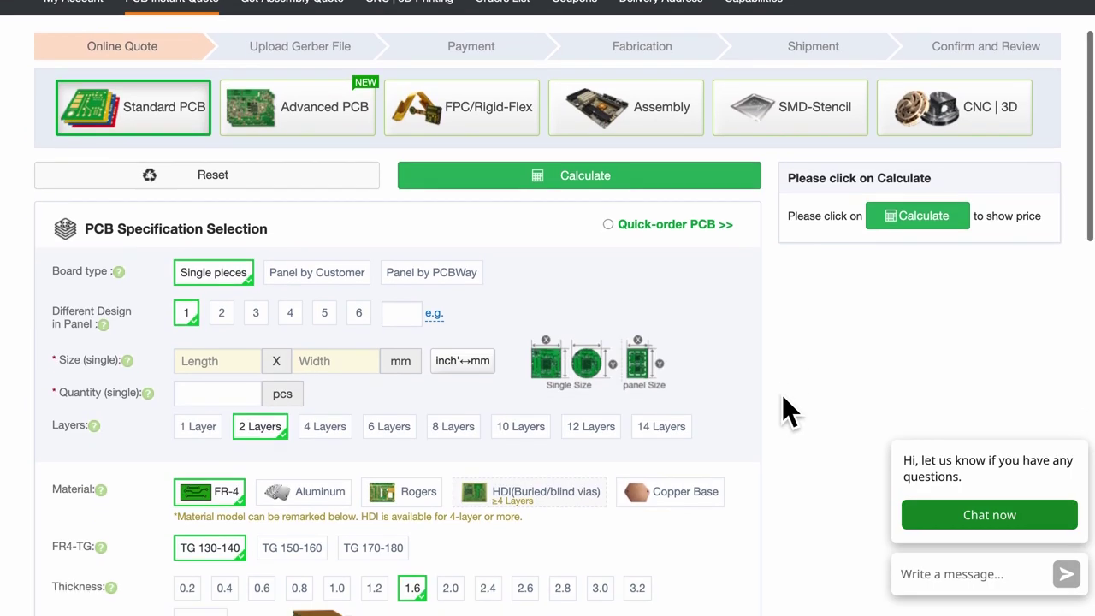
{"action": "scroll", "coordinate": [783, 396], "scroll_direction": "down", "scroll_amount": 5}
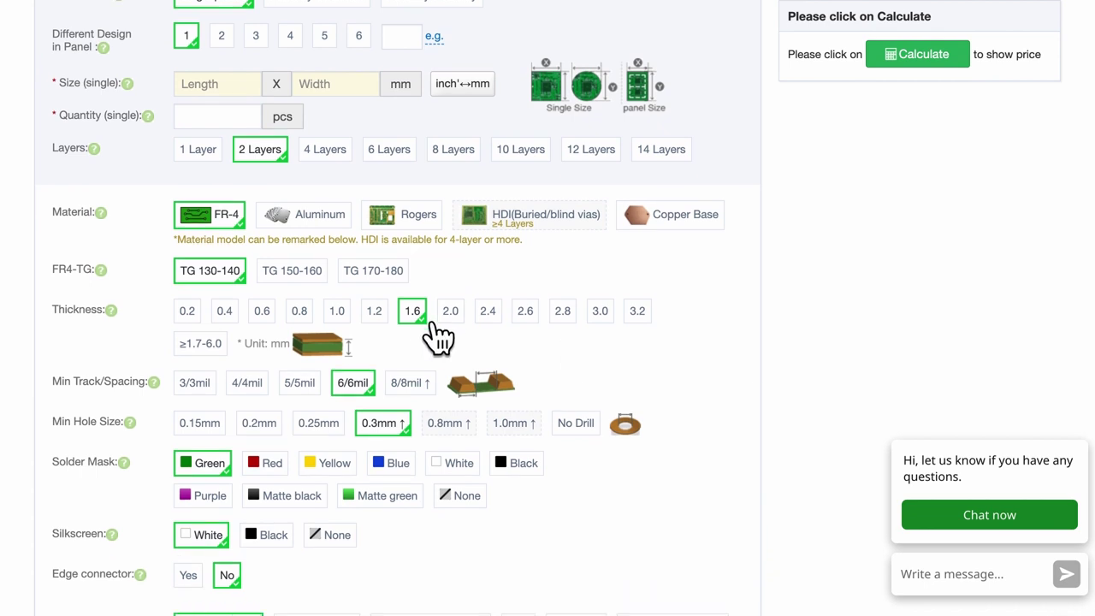
{"action": "scroll", "coordinate": [111, 396], "scroll_direction": "down", "scroll_amount": 15}
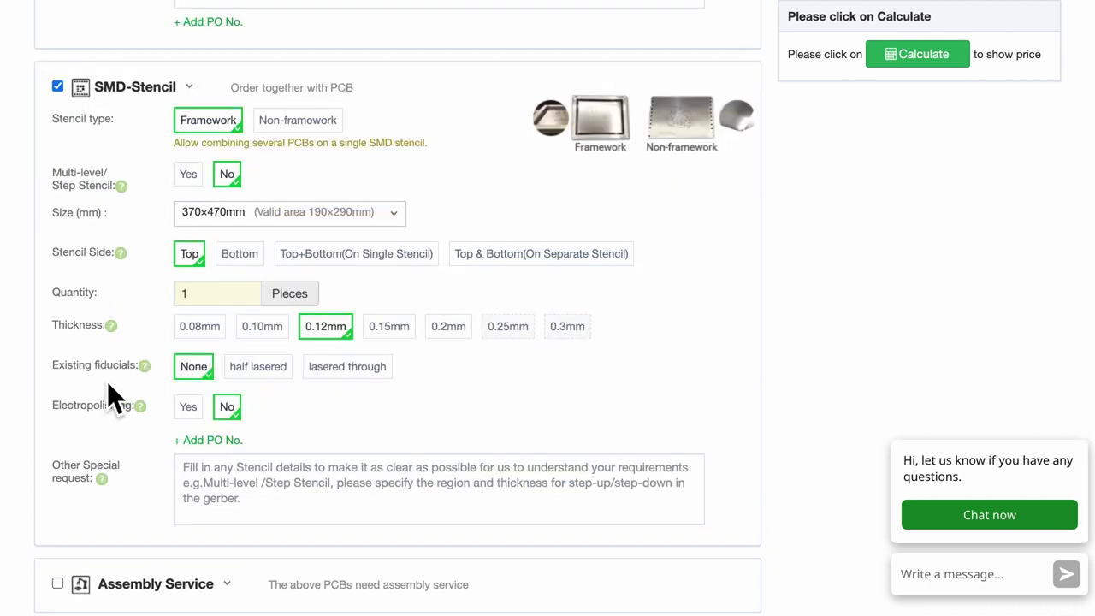
{"action": "left_click", "coordinate": [307, 126]}
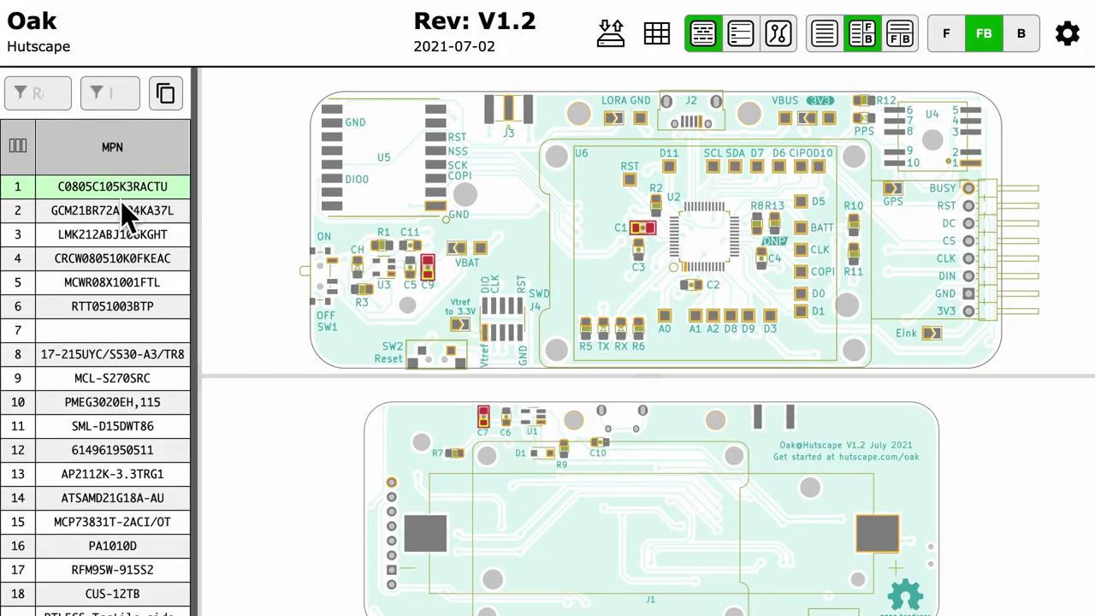
- Highlight the DNP resistor R13 on the board from its BOM row
{"action": "left_click", "coordinate": [115, 257]}
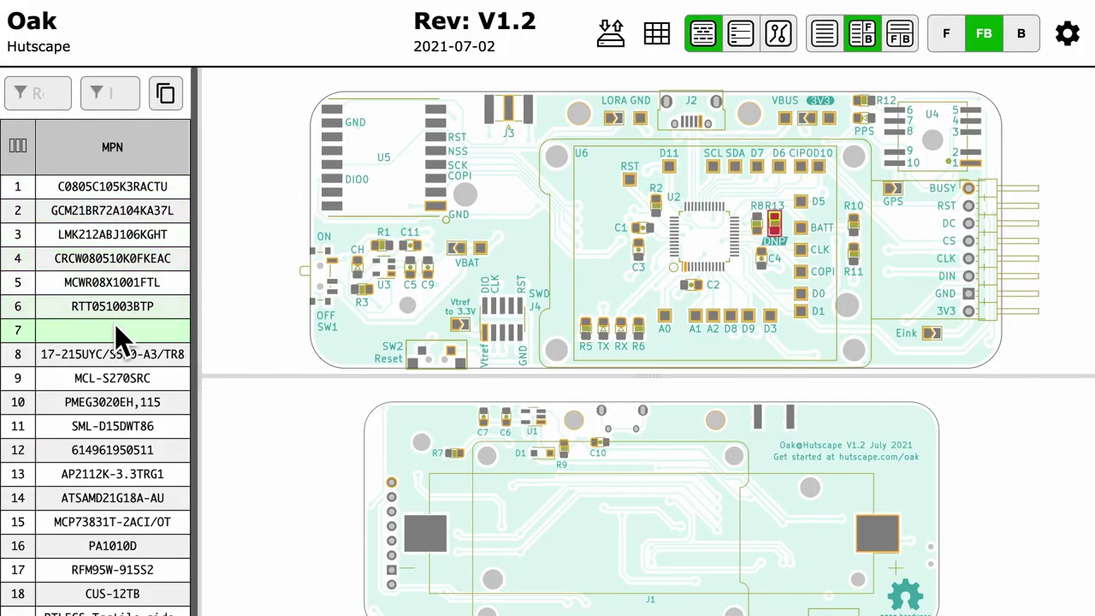